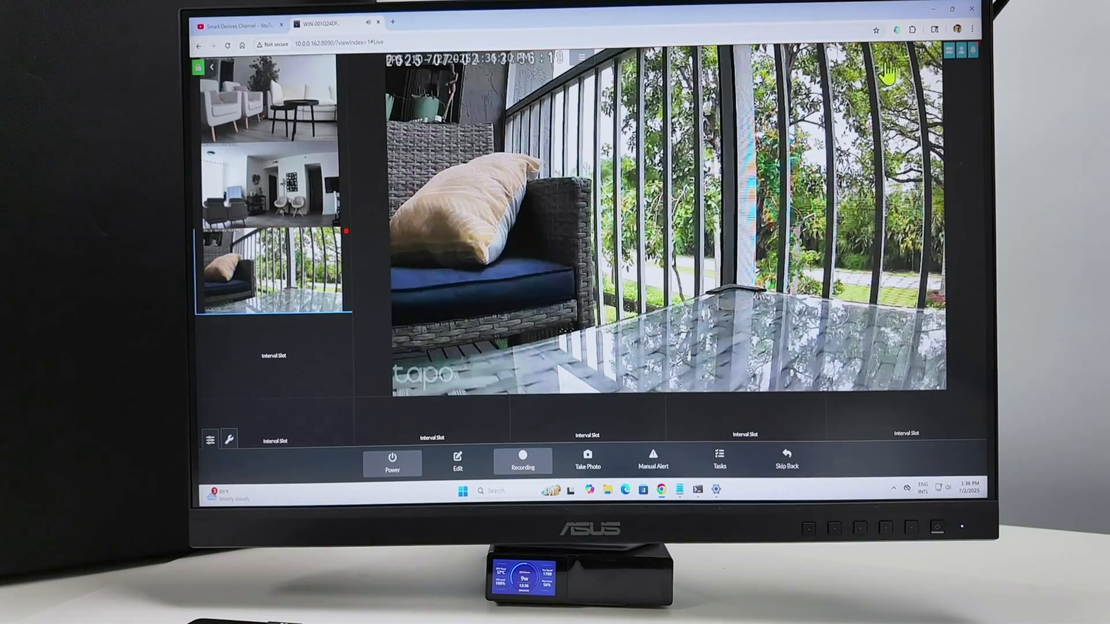
Step: Add a new device in the fourth slot of the left column using the Network Camera Wizard, with Record on Detect and Record Raw enabled
{"action": "left_click", "coordinate": [949, 51]}
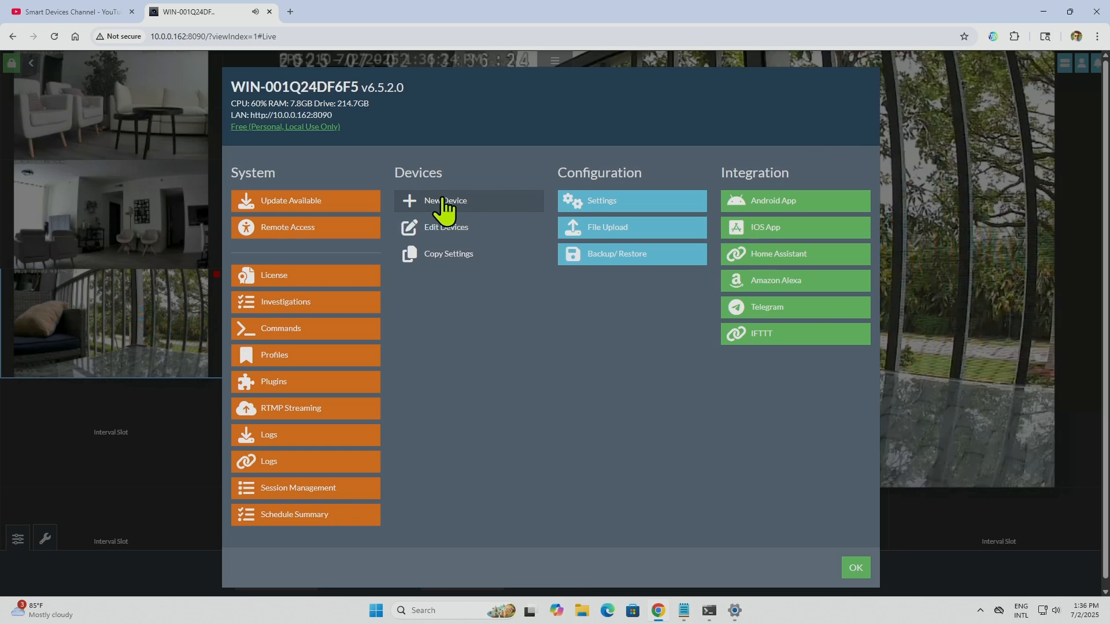
{"action": "left_click", "coordinate": [446, 211]}
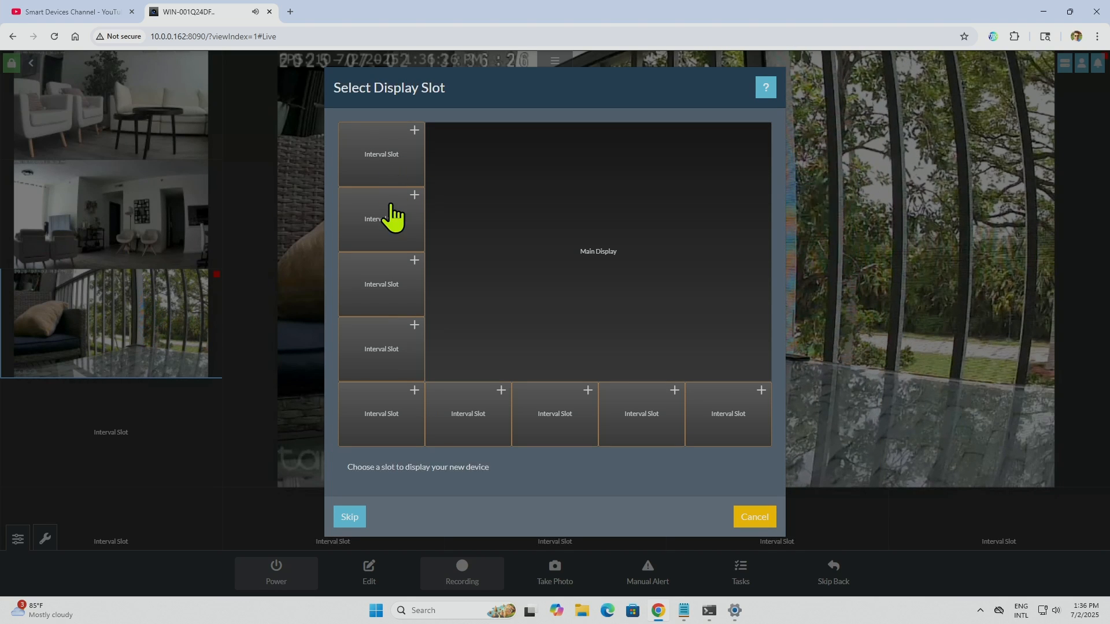
{"action": "left_click", "coordinate": [383, 341]}
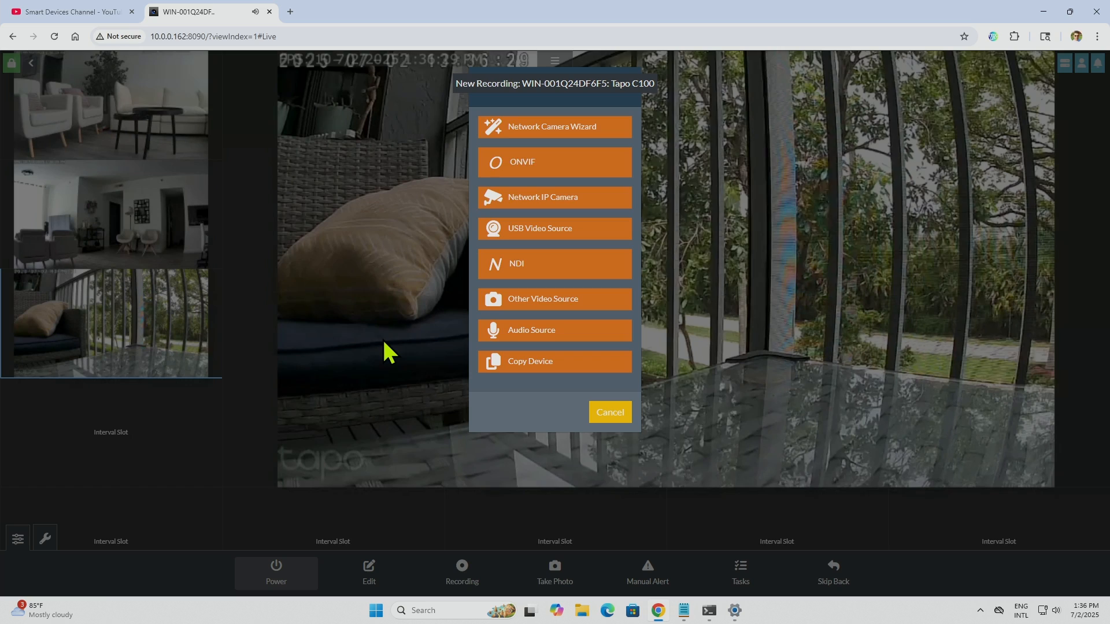
{"action": "left_click", "coordinate": [533, 129]}
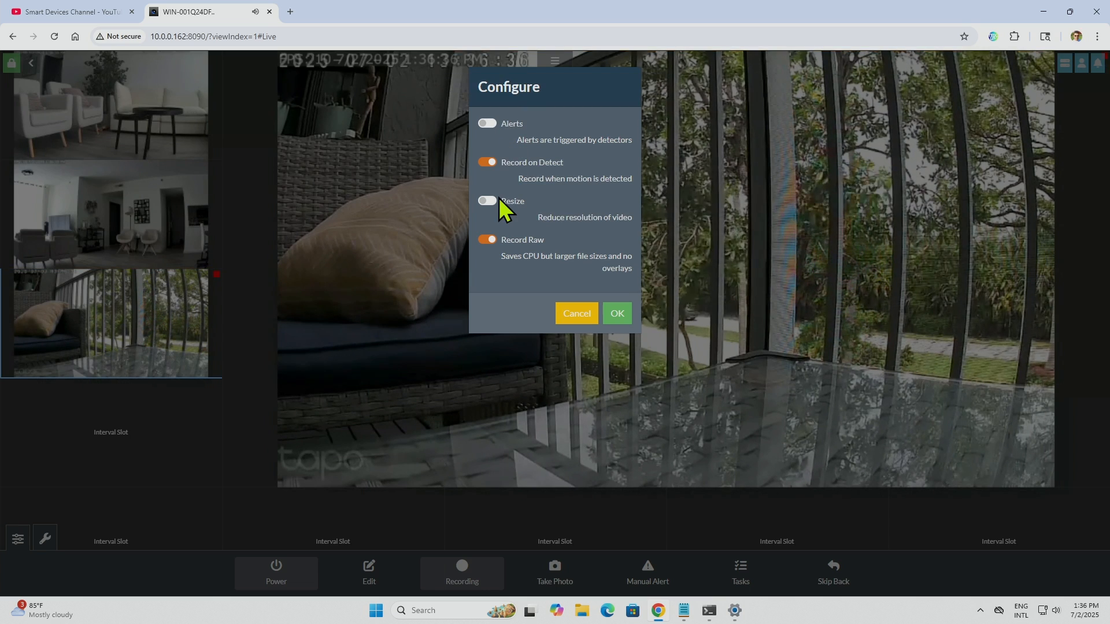
{"action": "left_click", "coordinate": [616, 314]}
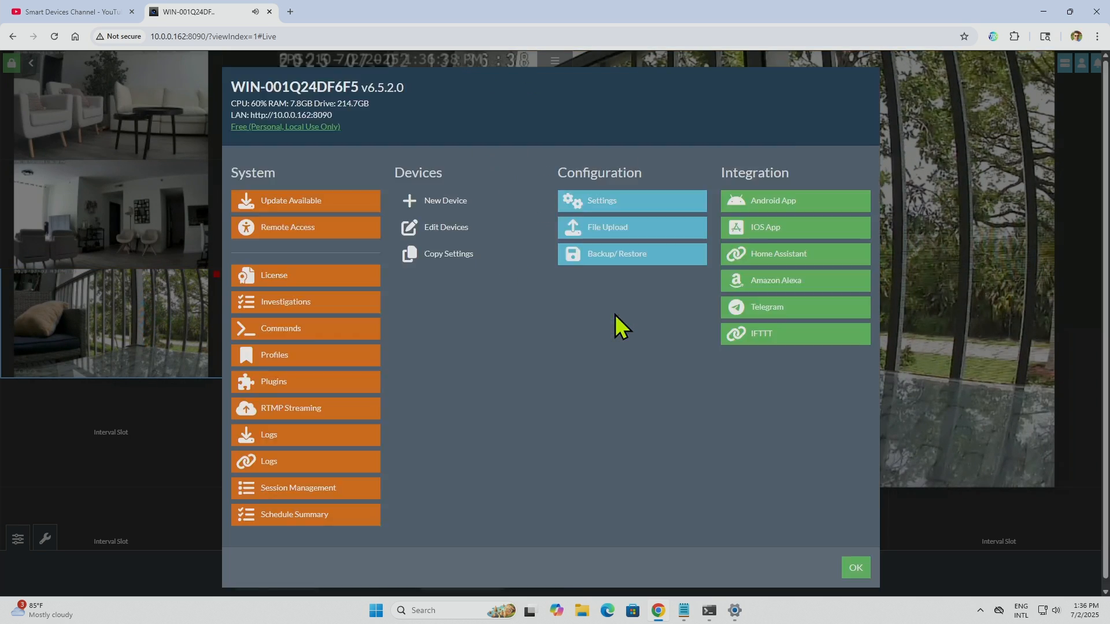
Step: Look for the make "Mub" in the camera wizard, then choose Unlisted as the make
{"action": "left_click", "coordinate": [544, 134]}
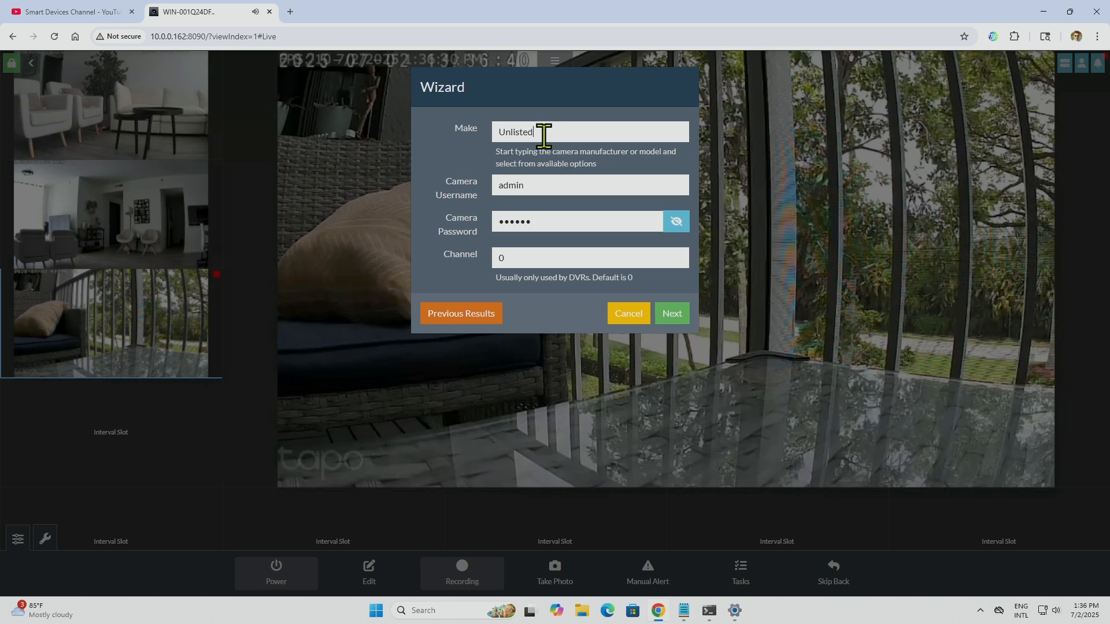
{"action": "key", "text": "BackSpace"}
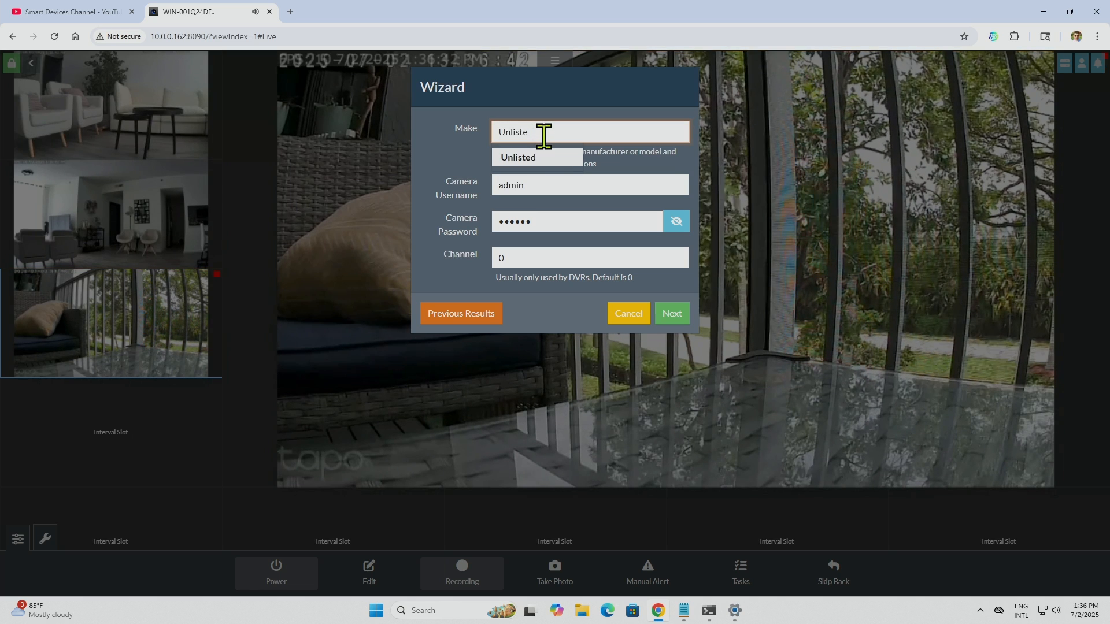
{"action": "key", "text": "BackSpace"}
{"action": "key", "text": "BackSpace"}
{"action": "key", "text": "BackSpace"}
{"action": "key", "text": "BackSpace"}
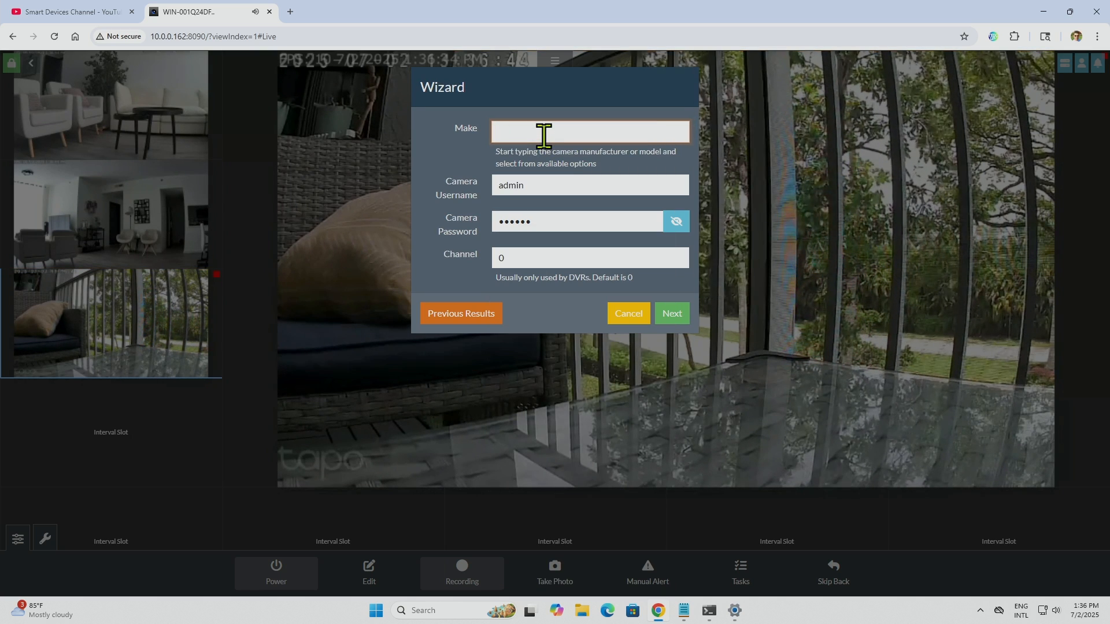
{"action": "type", "text": "M"}
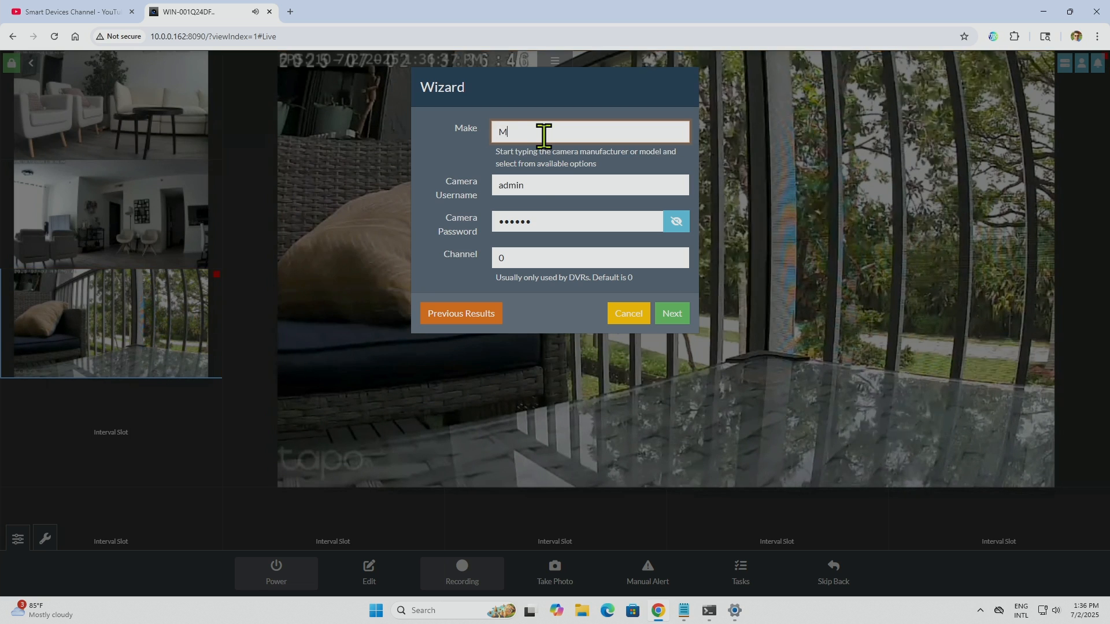
{"action": "type", "text": "ub"}
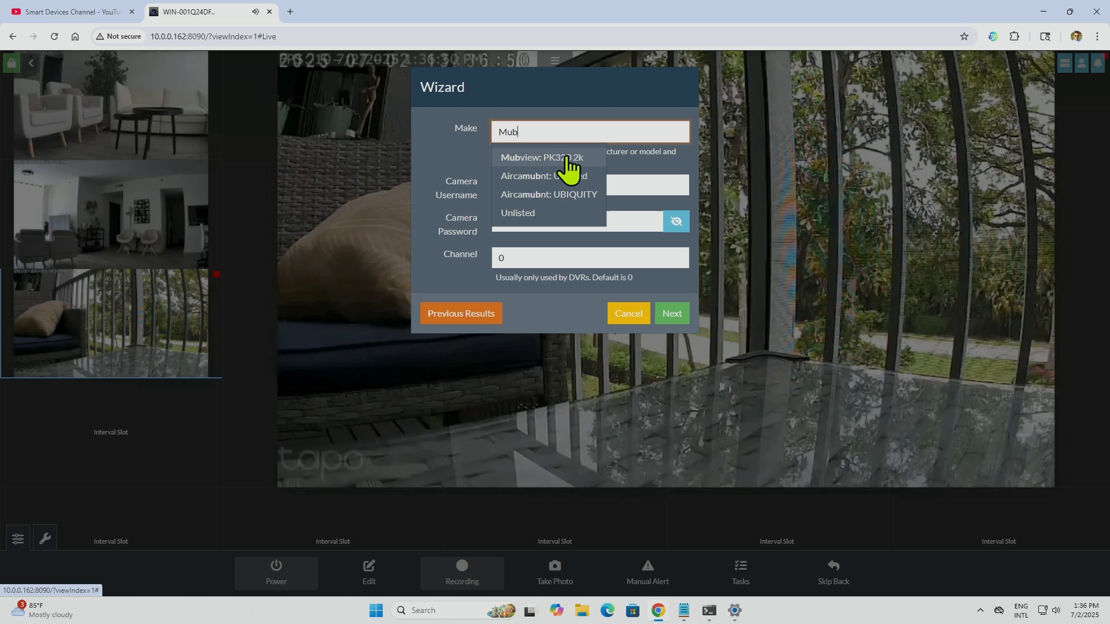
{"action": "left_click", "coordinate": [540, 214]}
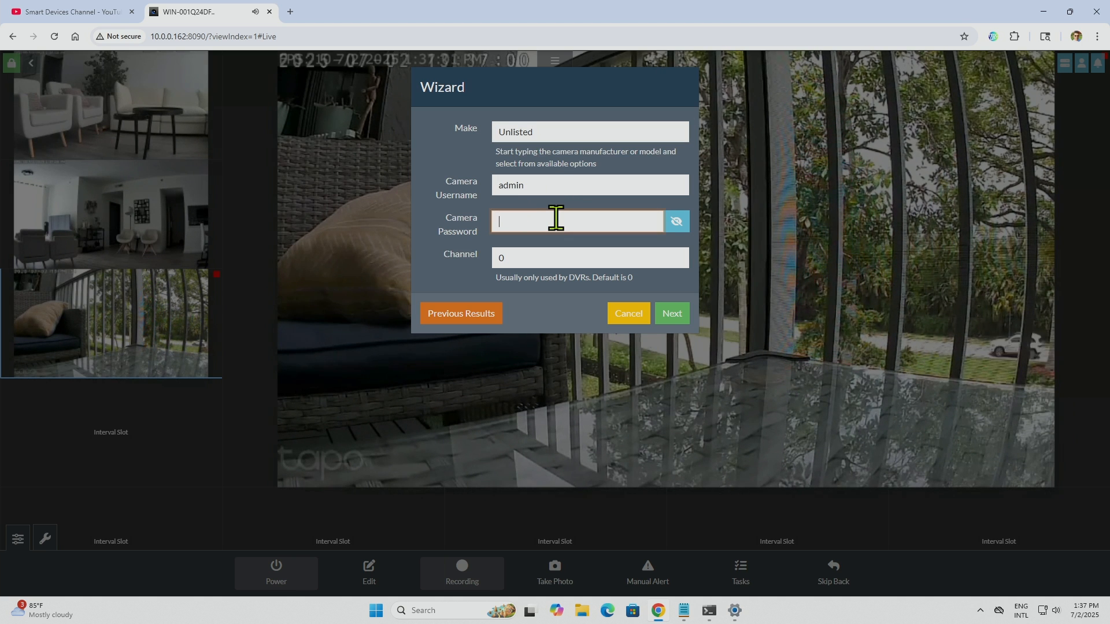
Step: Enter the camera password in the wizard and continue to the network address
{"action": "type", "text": "••••••"}
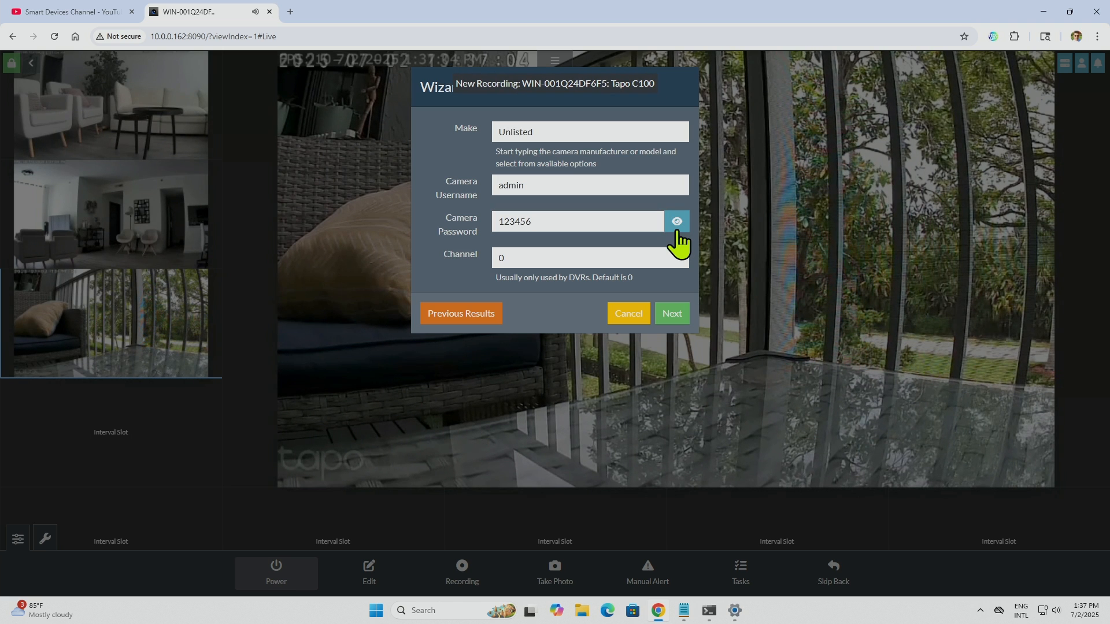
{"action": "left_click", "coordinate": [671, 314]}
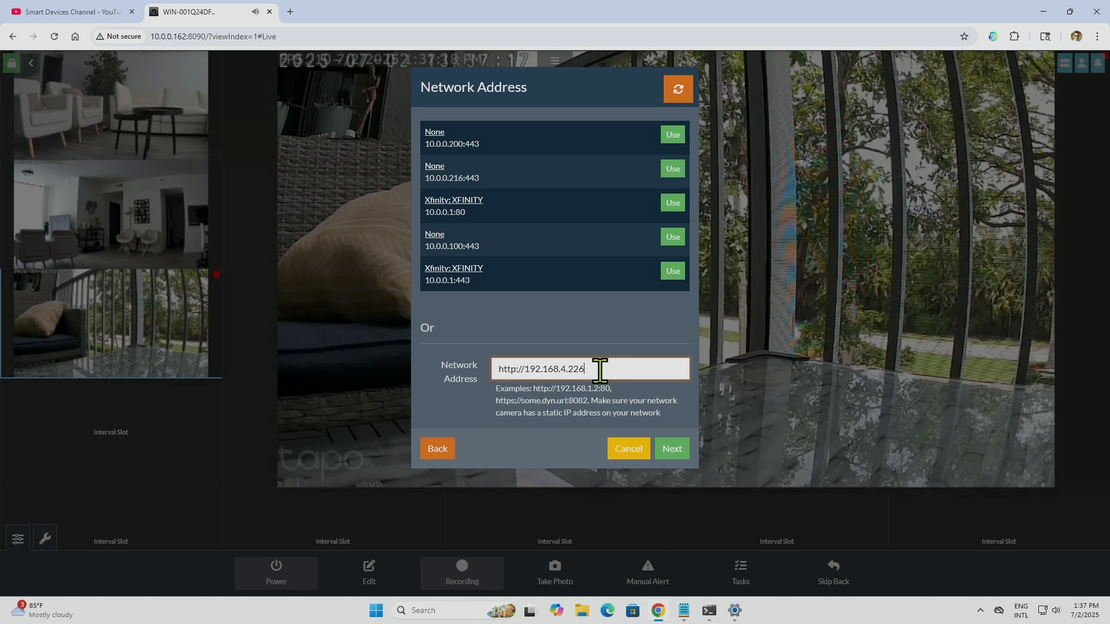
{"action": "left_click", "coordinate": [600, 371]}
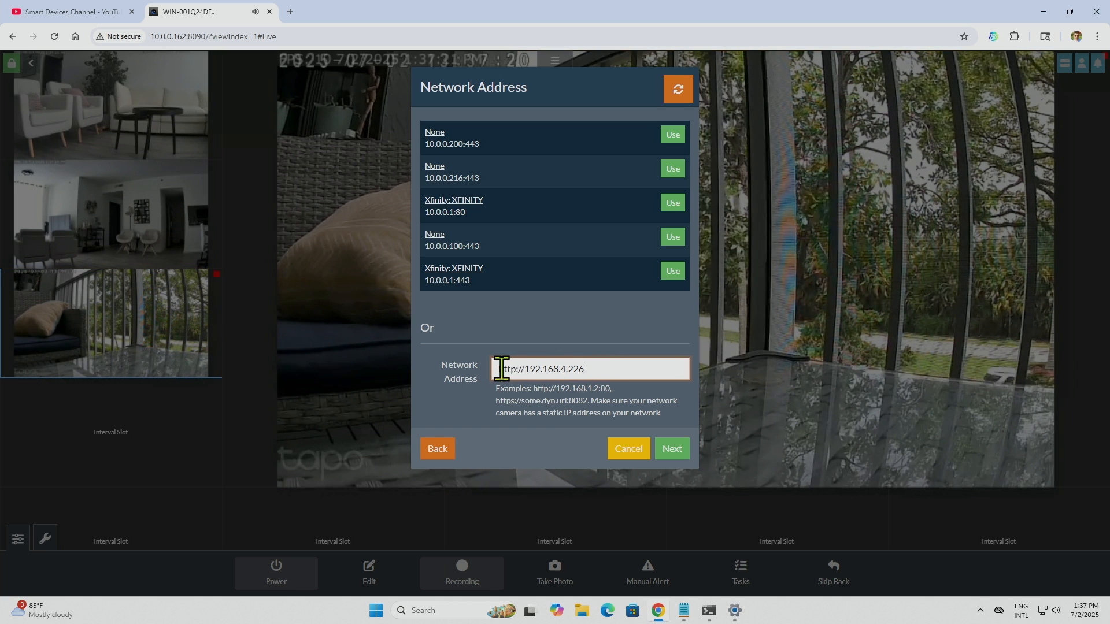
{"action": "left_click_drag", "start_coordinate": [528, 369], "coordinate": [583, 369]}
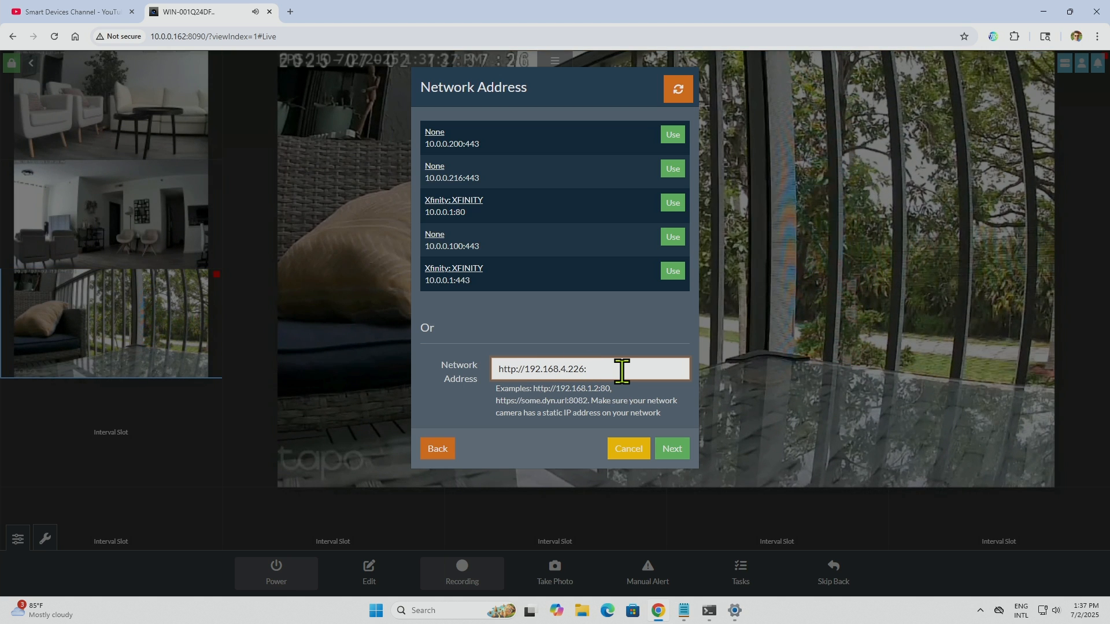
{"action": "type", "text": ":8554"}
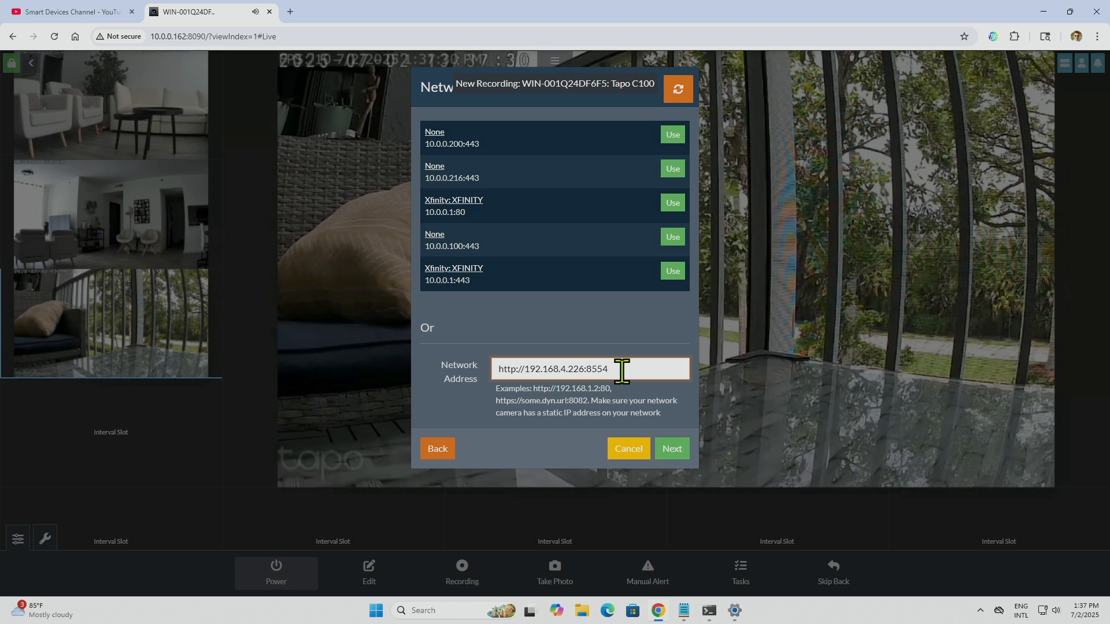
{"action": "left_click", "coordinate": [669, 457]}
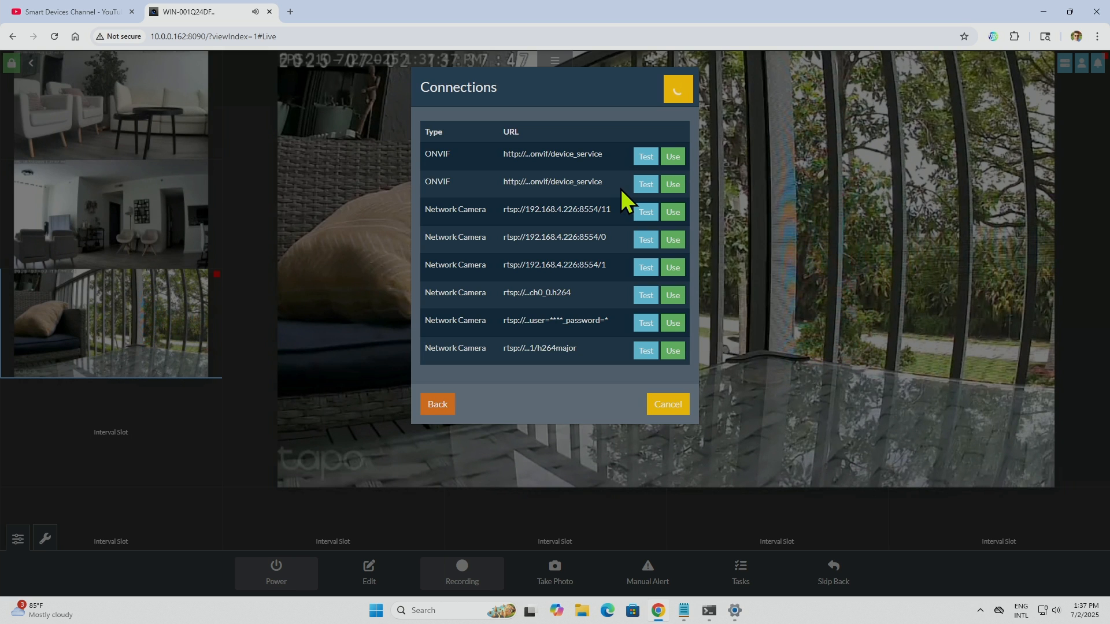
{"action": "left_click", "coordinate": [673, 156]}
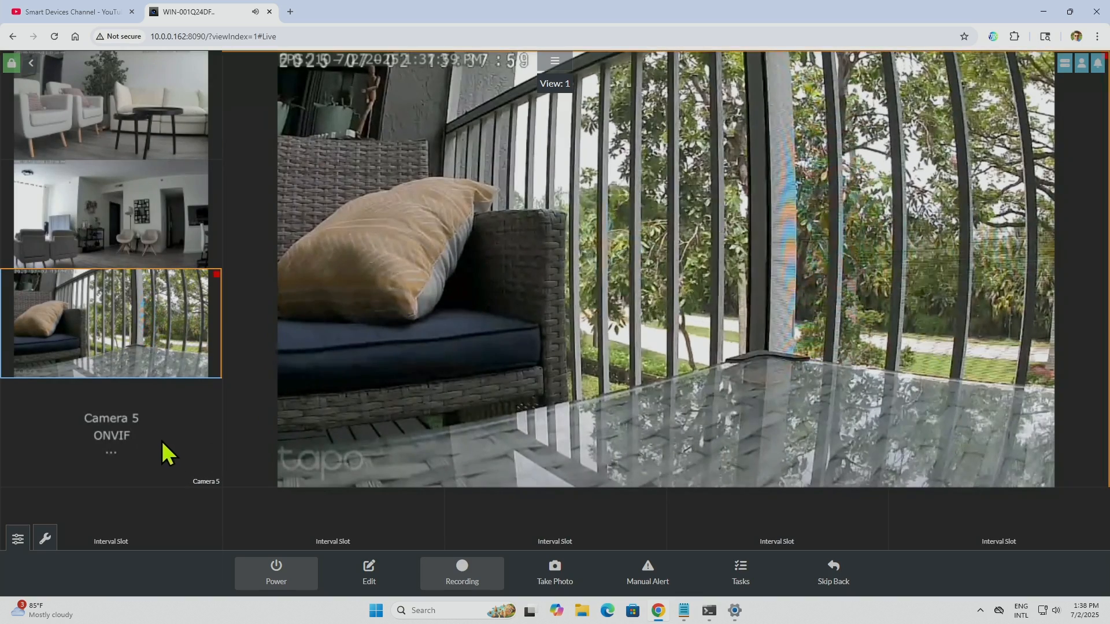
Step: Rename the newly added ONVIF camera as "Mubview Camera"
{"action": "left_click", "coordinate": [164, 448]}
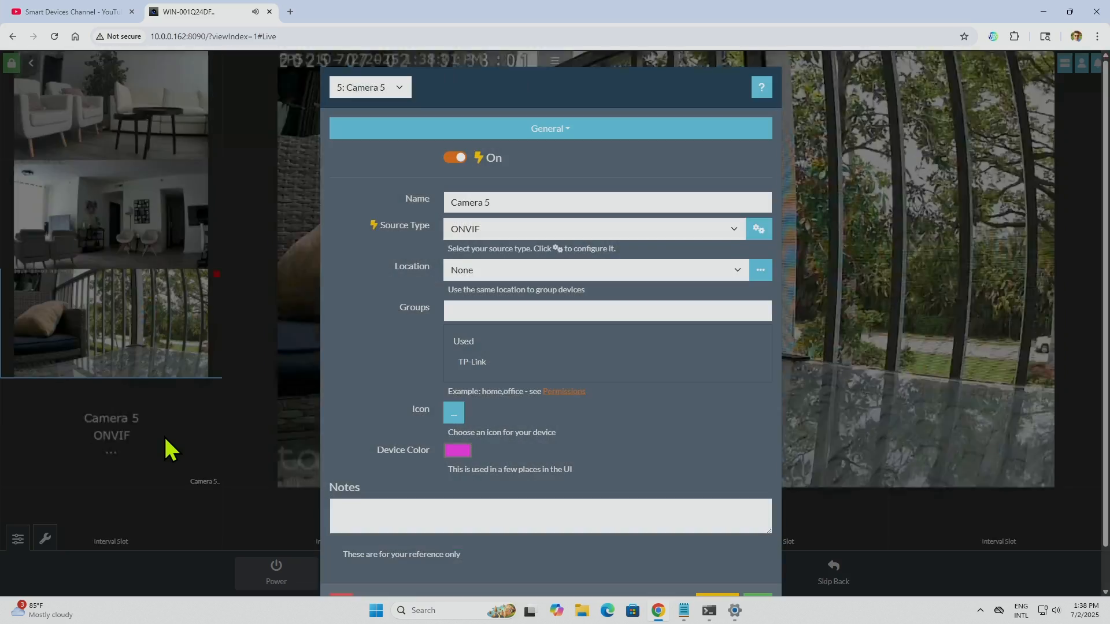
{"action": "triple_click", "coordinate": [505, 201]}
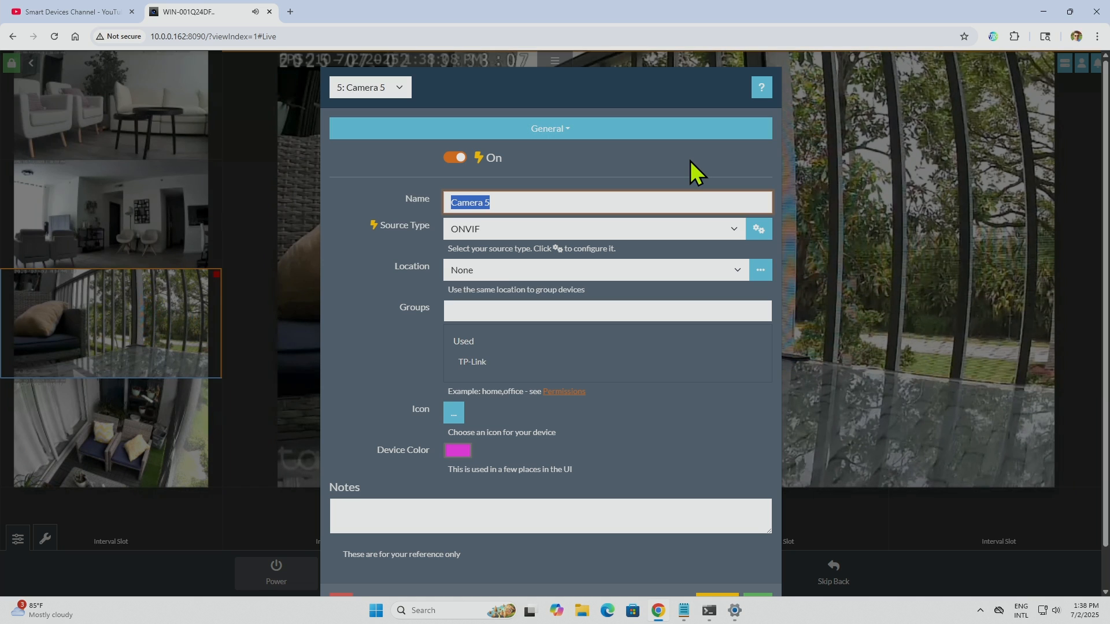
{"action": "type", "text": "Mun"}
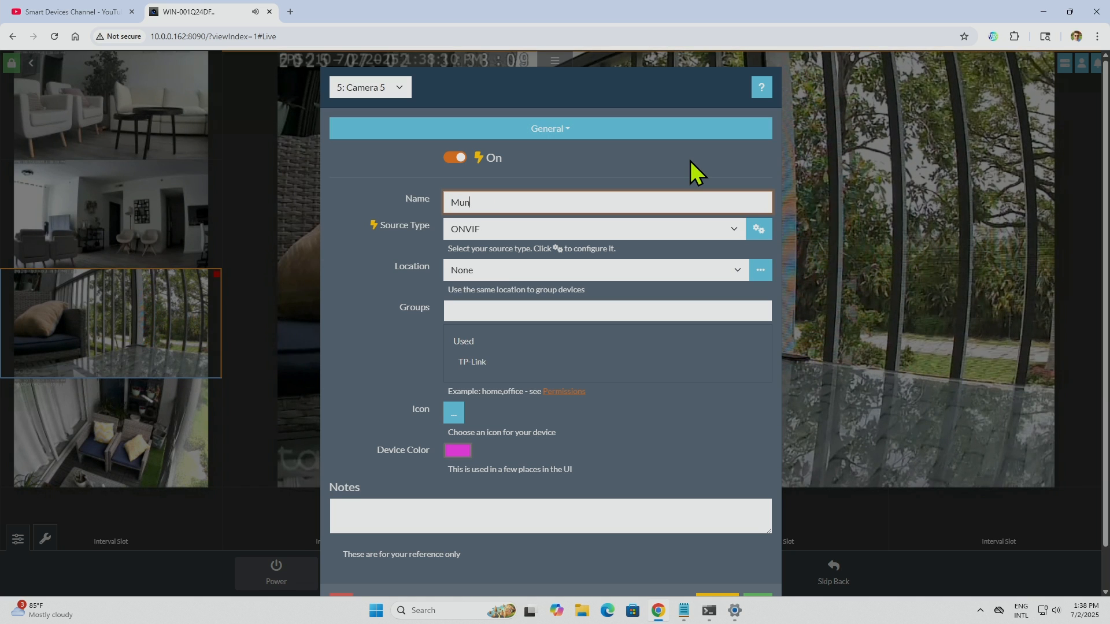
{"action": "type", "text": "vi"}
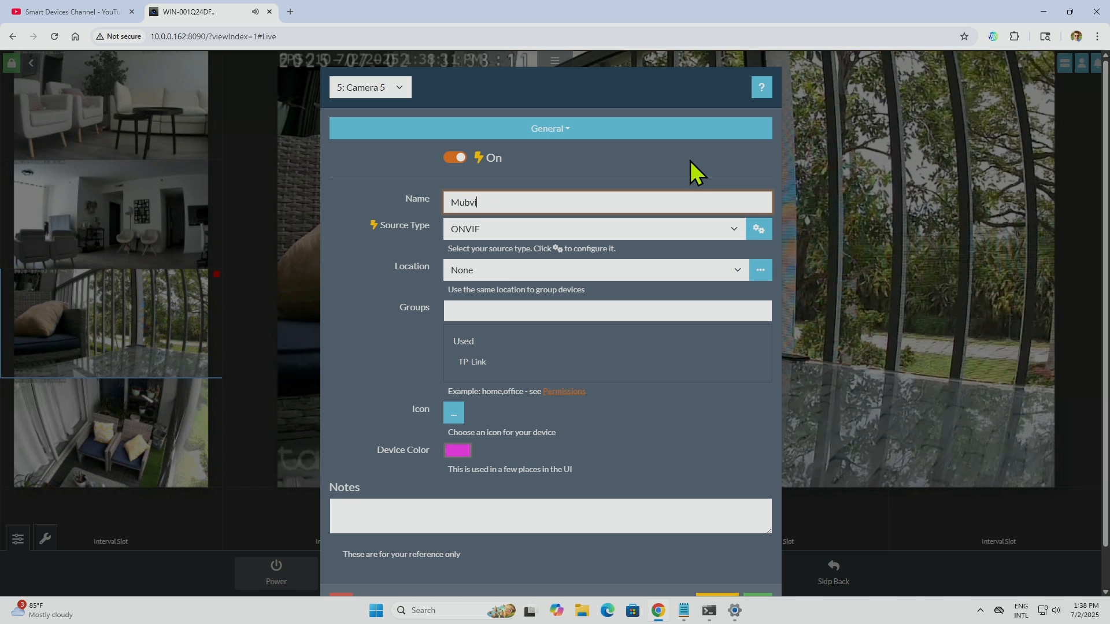
{"action": "type", "text": "ew C"}
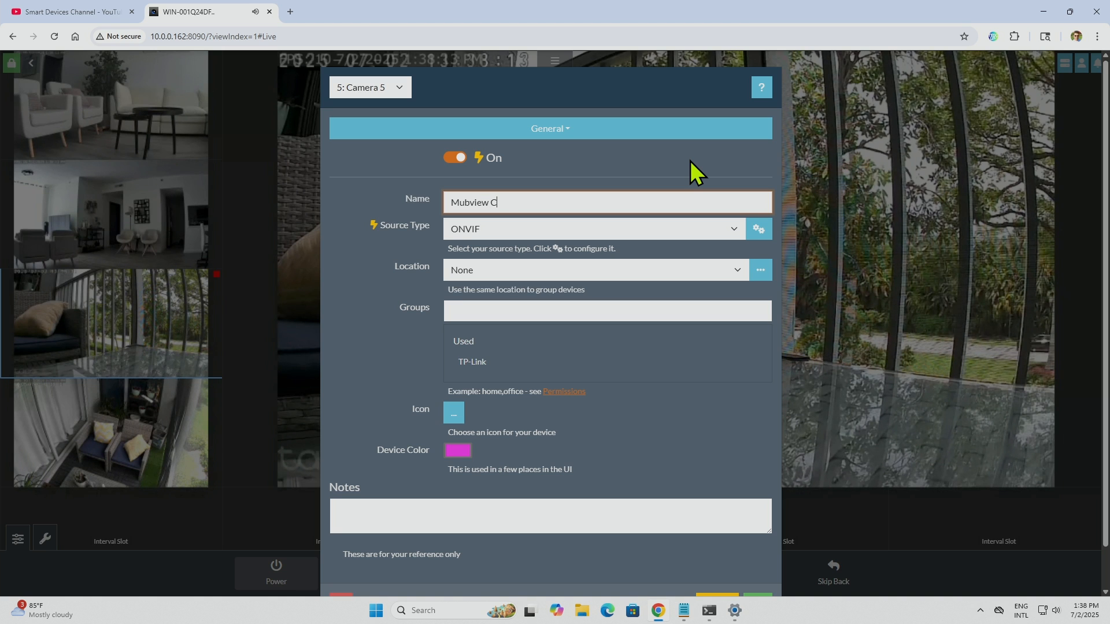
{"action": "type", "text": "amera"}
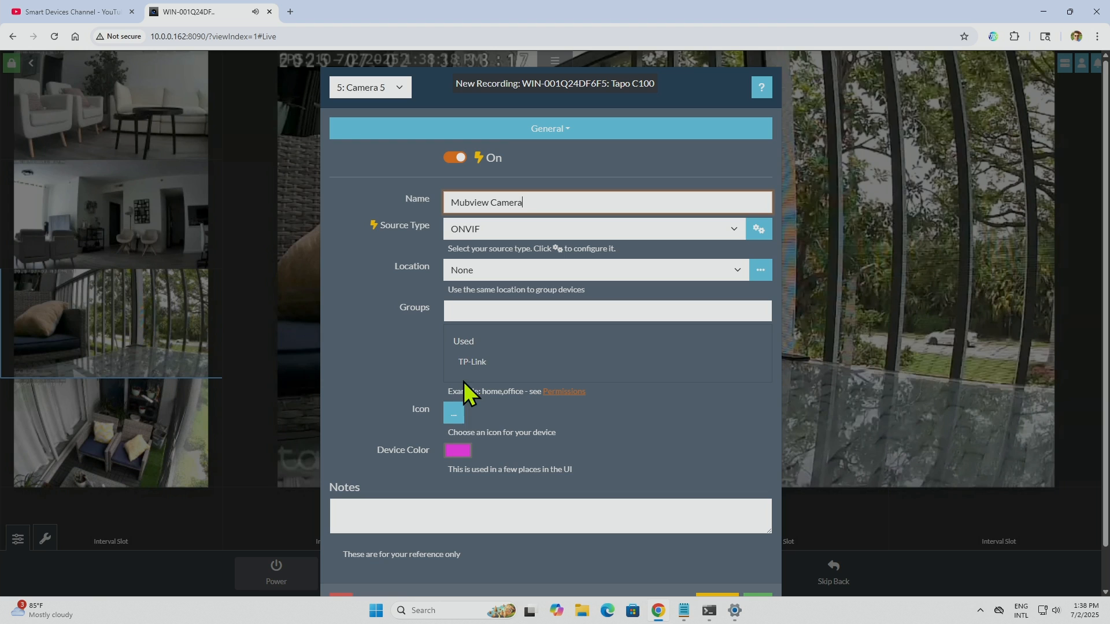
Step: Give the camera the wall-mounted PTZ icon with its bracket on the left, and set its device color to bright blue
{"action": "left_click", "coordinate": [453, 413]}
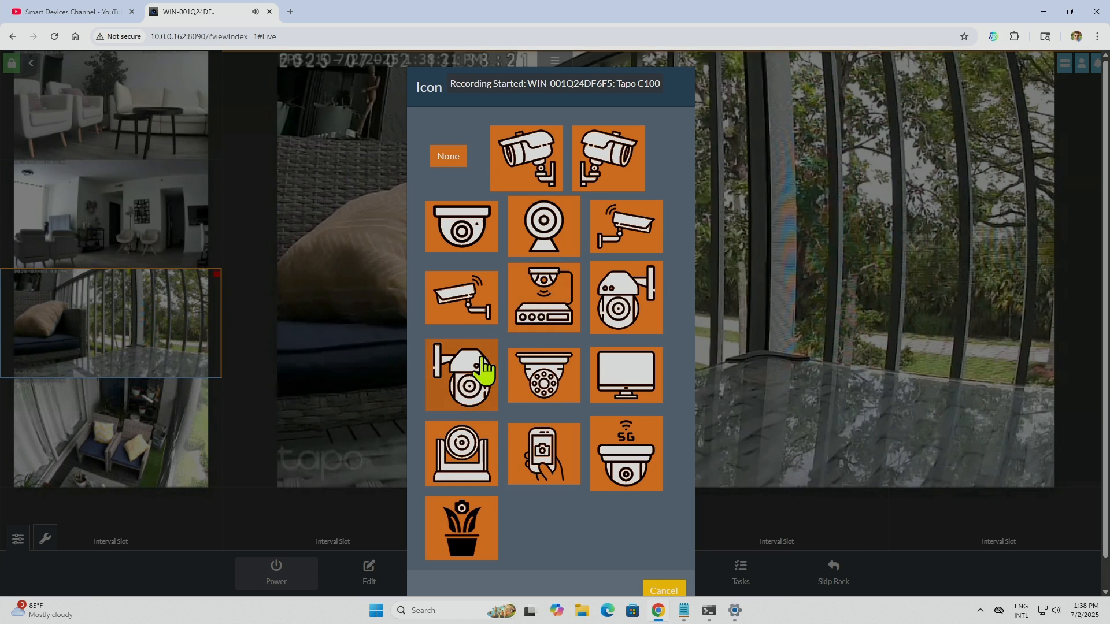
{"action": "left_click", "coordinate": [476, 372]}
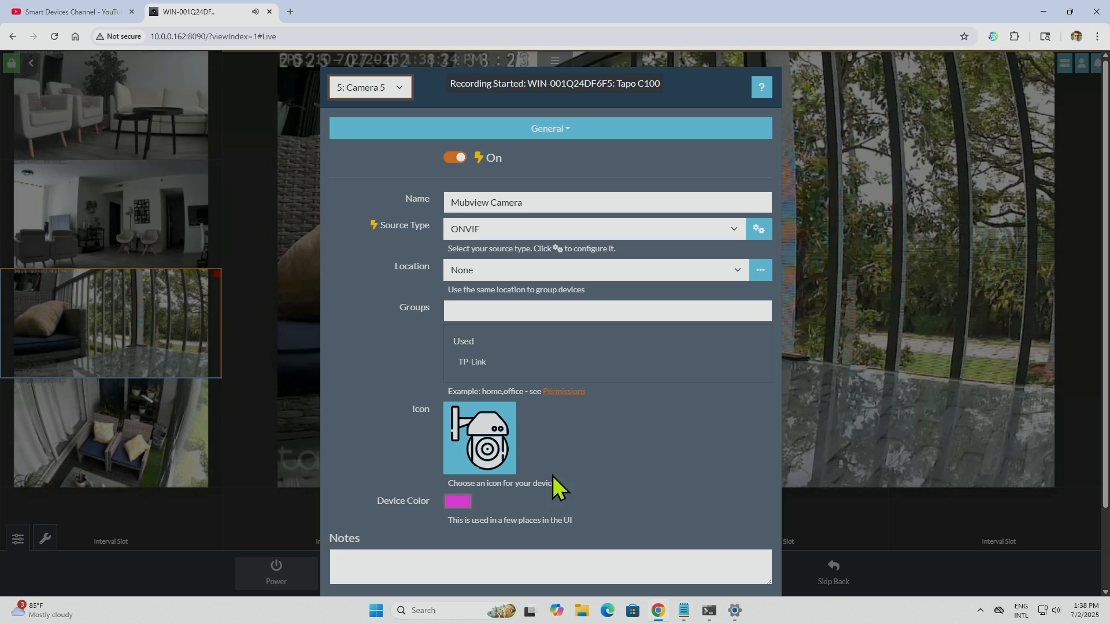
{"action": "left_click", "coordinate": [460, 503]}
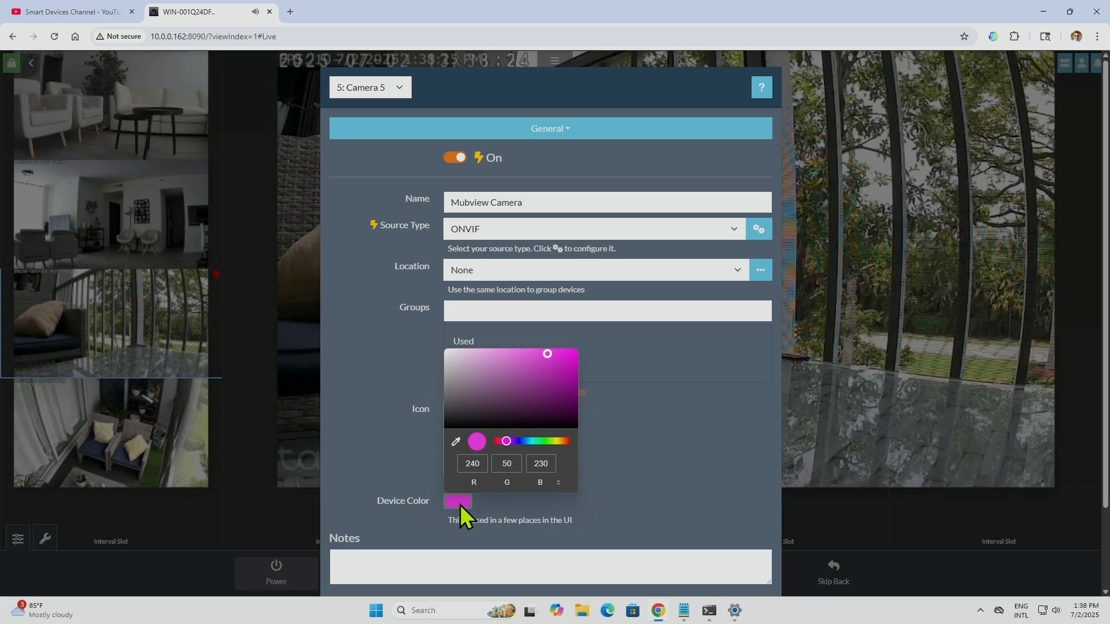
{"action": "left_click", "coordinate": [548, 383]}
{"action": "left_click", "coordinate": [519, 442]}
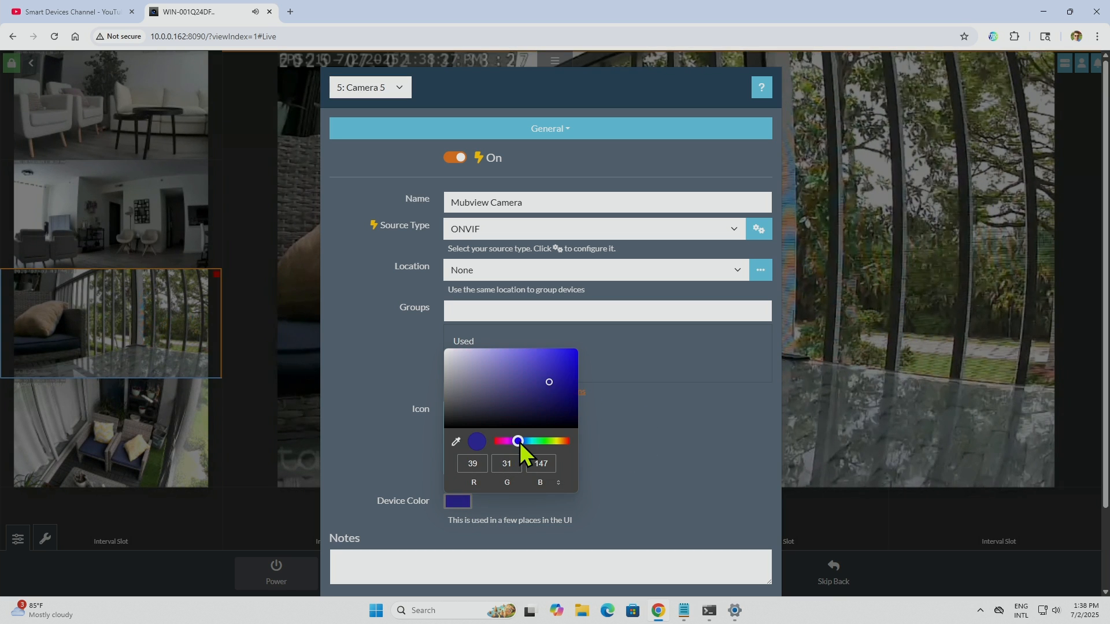
{"action": "left_click_drag", "start_coordinate": [538, 379], "coordinate": [576, 345]}
{"action": "left_click", "coordinate": [625, 355]}
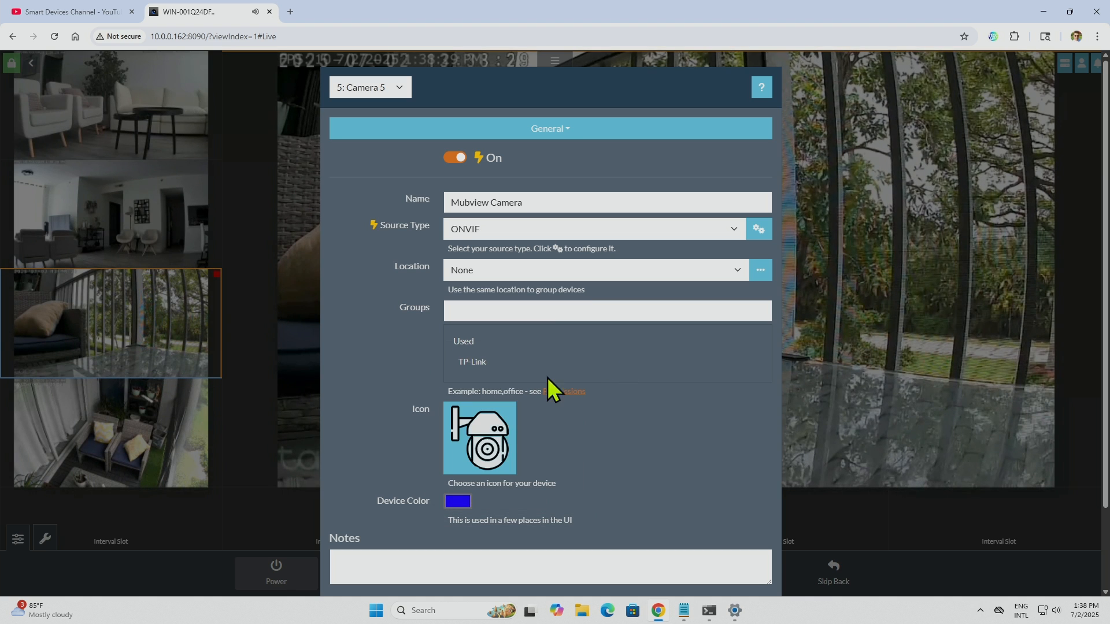
Step: Save the camera with the note "Mubview Balcony" and show its feed in the main display
{"action": "scroll", "coordinate": [509, 452], "scroll_direction": "down", "scroll_amount": 2}
{"action": "left_click", "coordinate": [474, 472]}
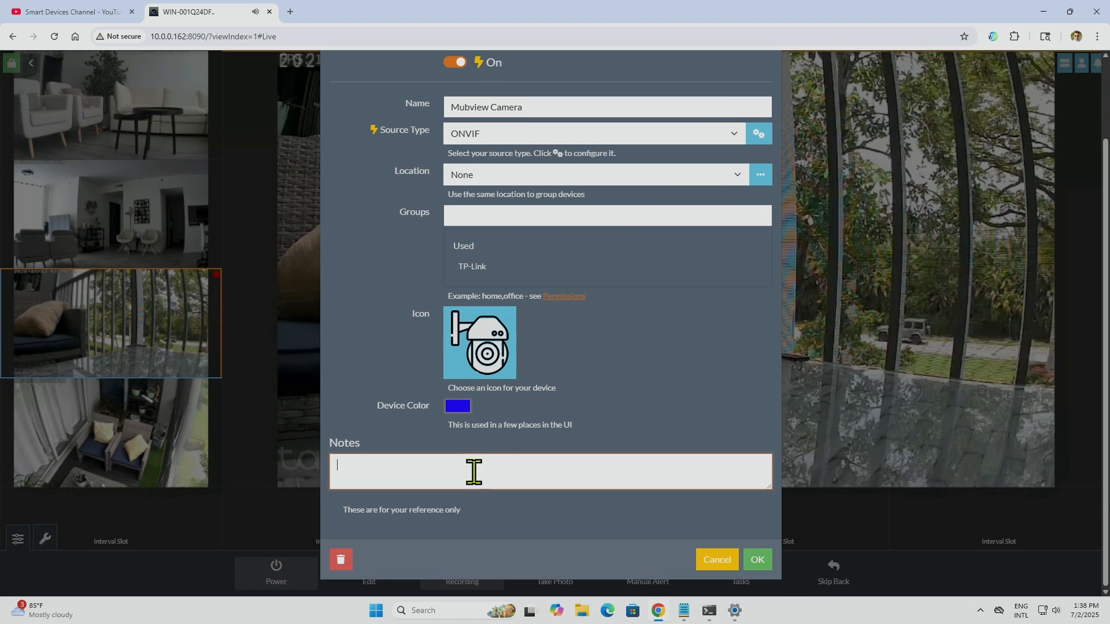
{"action": "type", "text": "Mubview Balcony"}
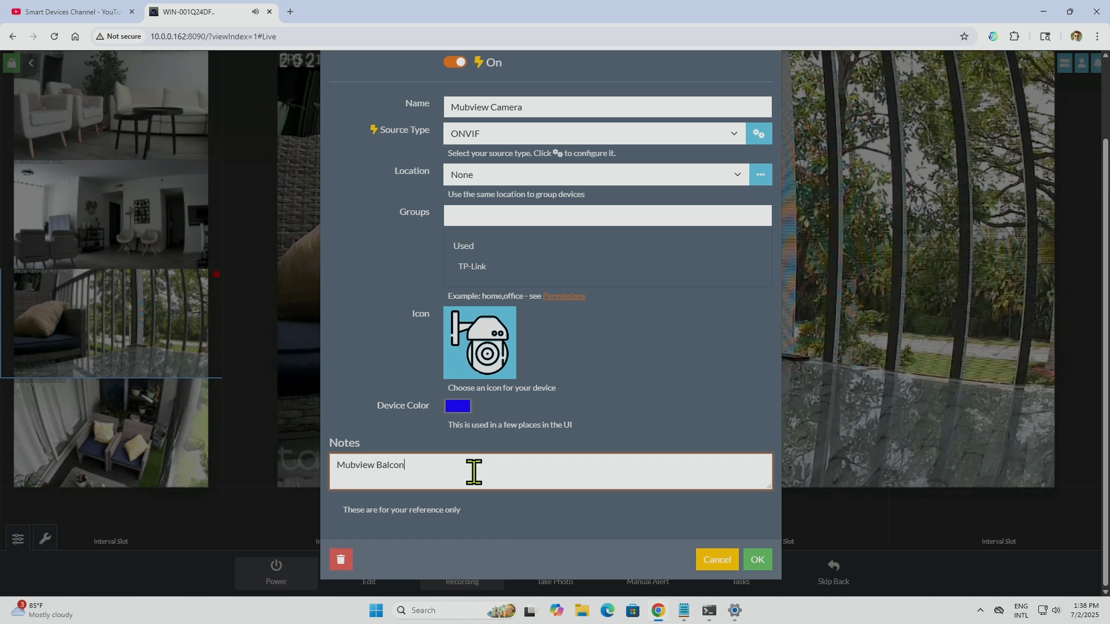
{"action": "left_click", "coordinate": [761, 561]}
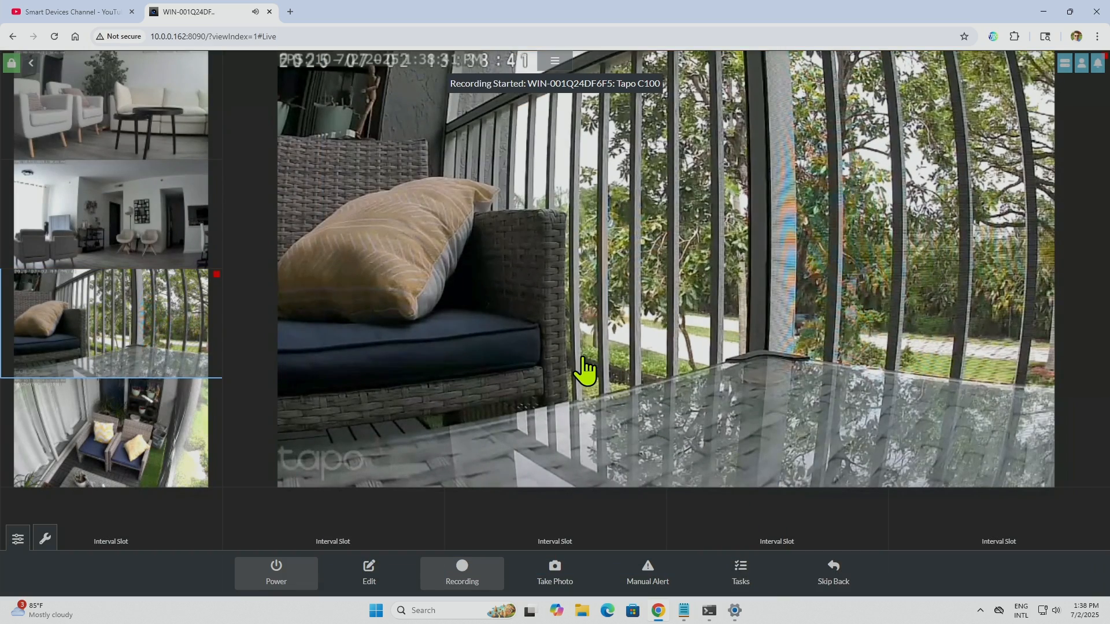
{"action": "left_click", "coordinate": [150, 439]}
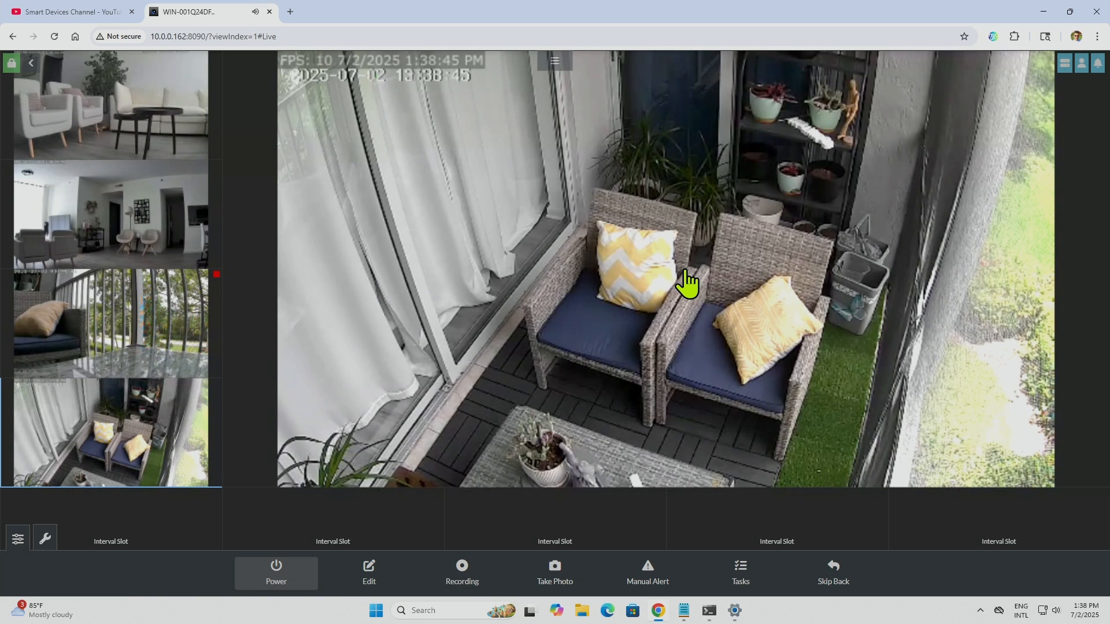